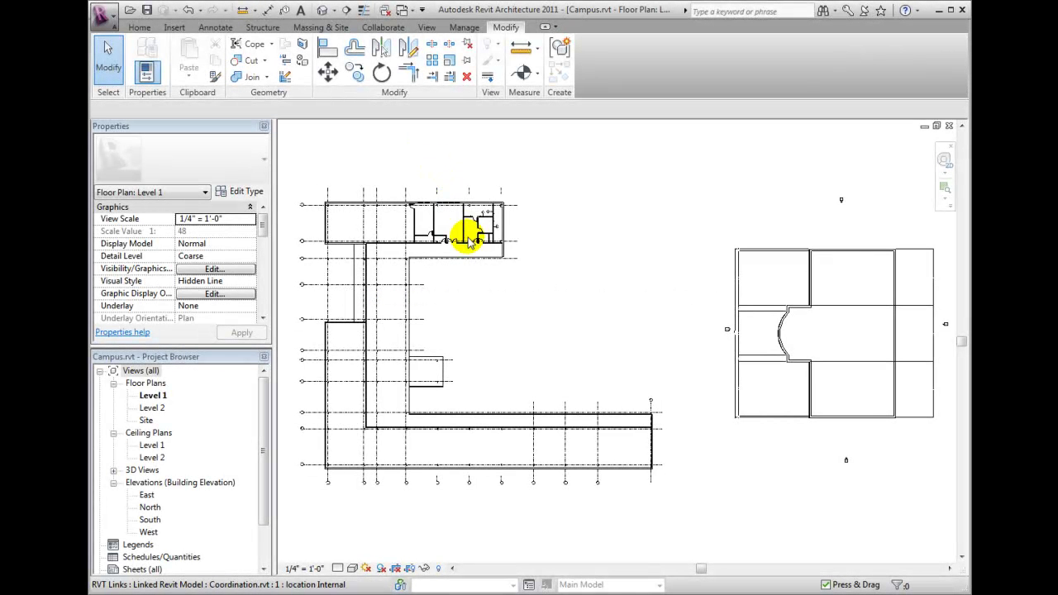
# Zoom into the campus plan and select the A5 wall tag.
pyautogui.scroll(3, 484, 233)
pyautogui.scroll(5, 488, 232)
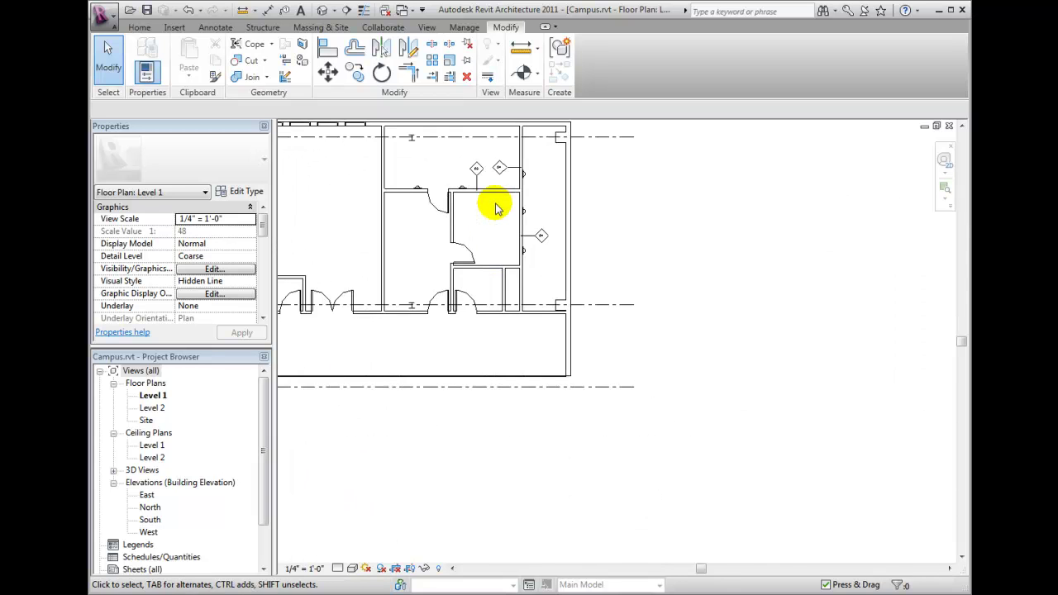
pyautogui.moveTo(484, 196); pyautogui.dragTo(569, 303, button='middle')
pyautogui.scroll(-1, 569, 303)
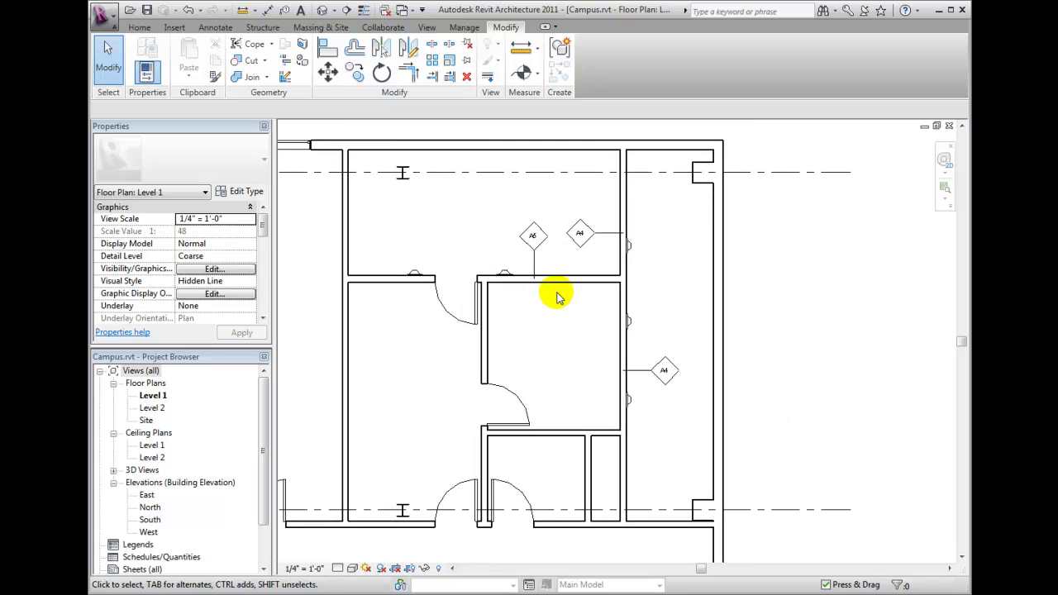
pyautogui.click(536, 266)
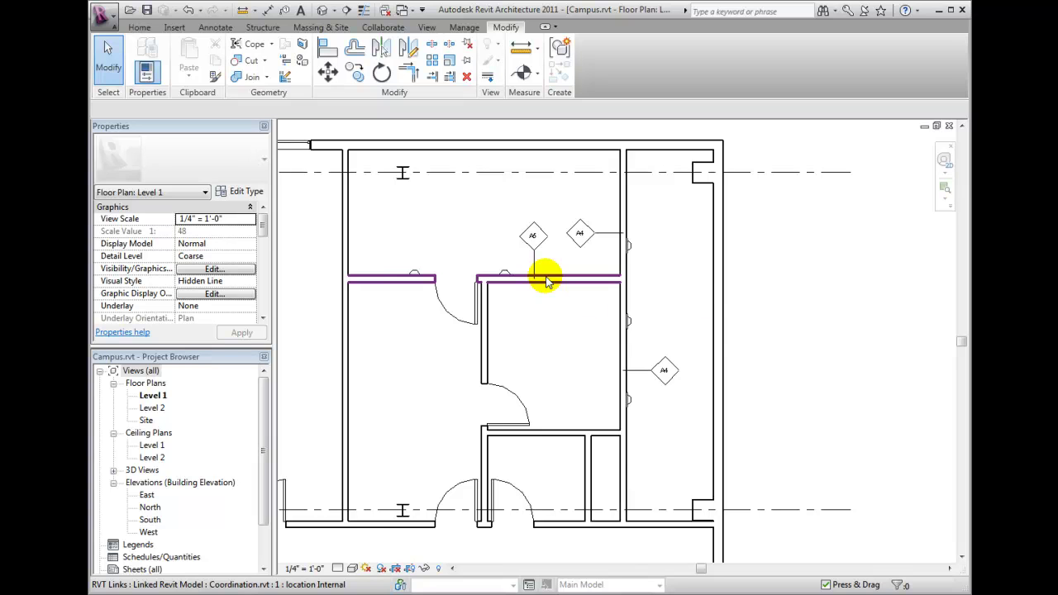
pyautogui.scroll(1, 546, 282)
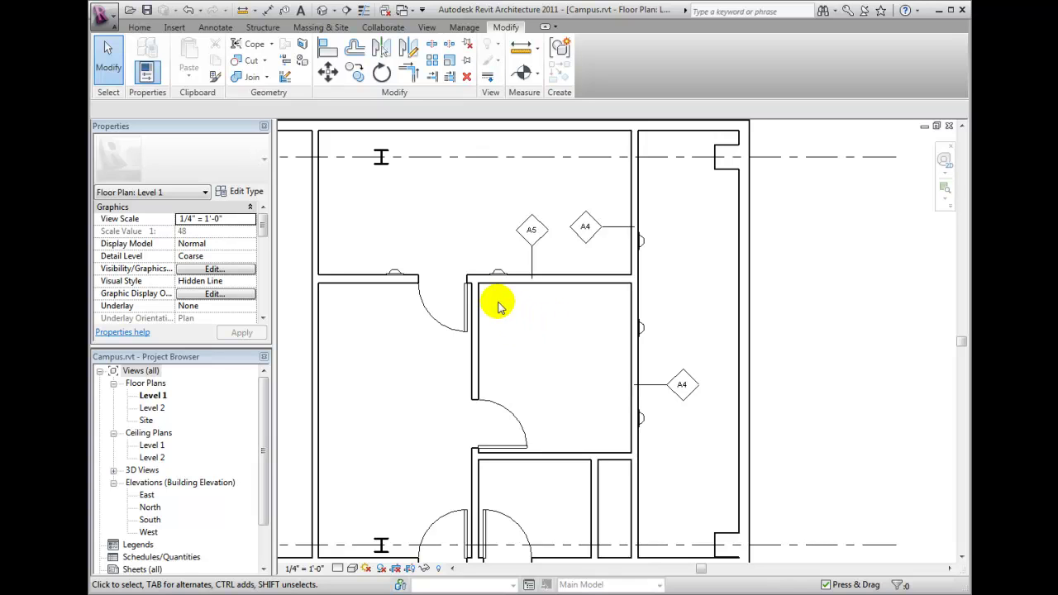
# Open the default {3D} view and zoom in on the wall-mounted lighting fixtures.
pyautogui.click(113, 471)
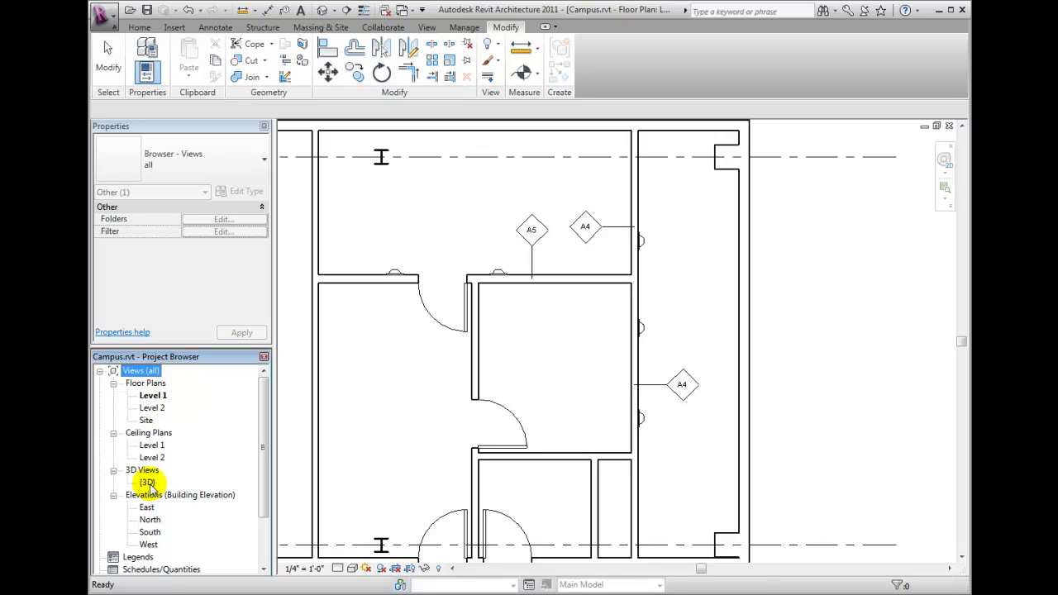
pyautogui.doubleClick(147, 483)
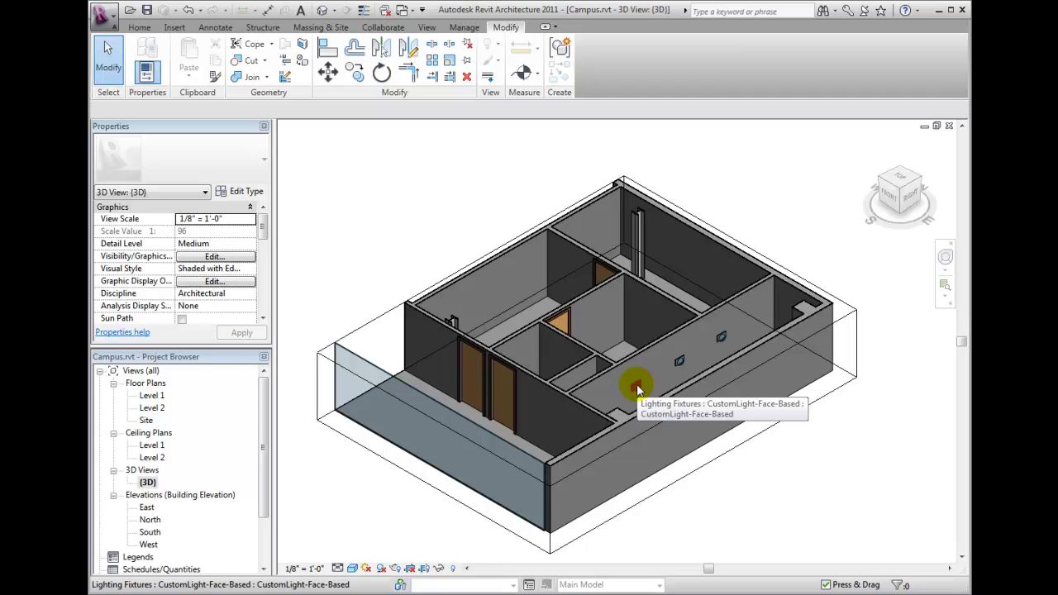
pyautogui.scroll(5, 625, 365)
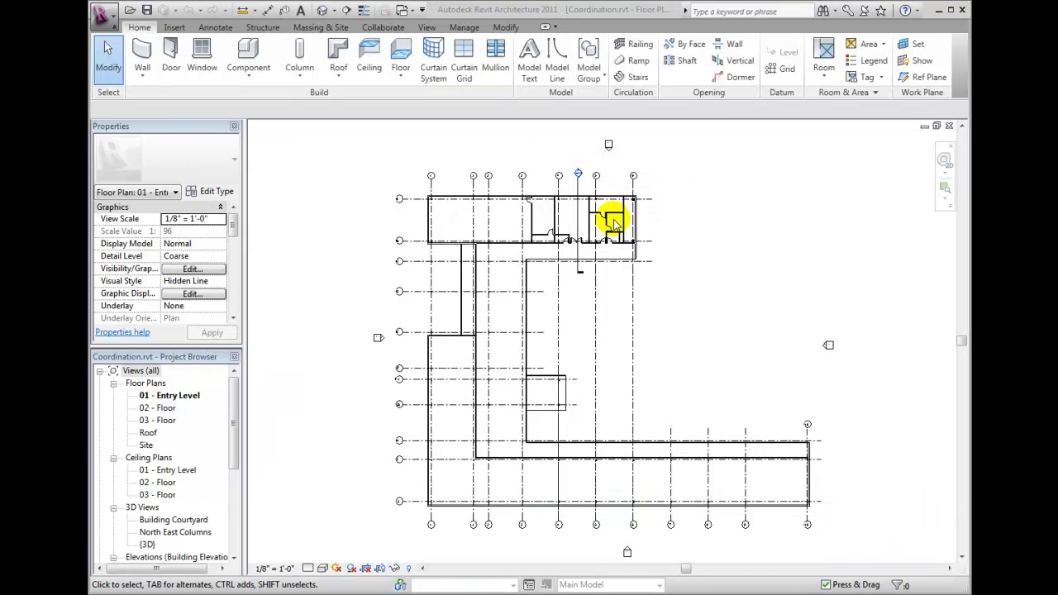
# In Coordination.rvt, shift the horizontal interior wall slightly upward.
pyautogui.click(612, 220)
pyautogui.scroll(8, 612, 220)
pyautogui.moveTo(612, 201); pyautogui.dragTo(629, 310, button='middle')
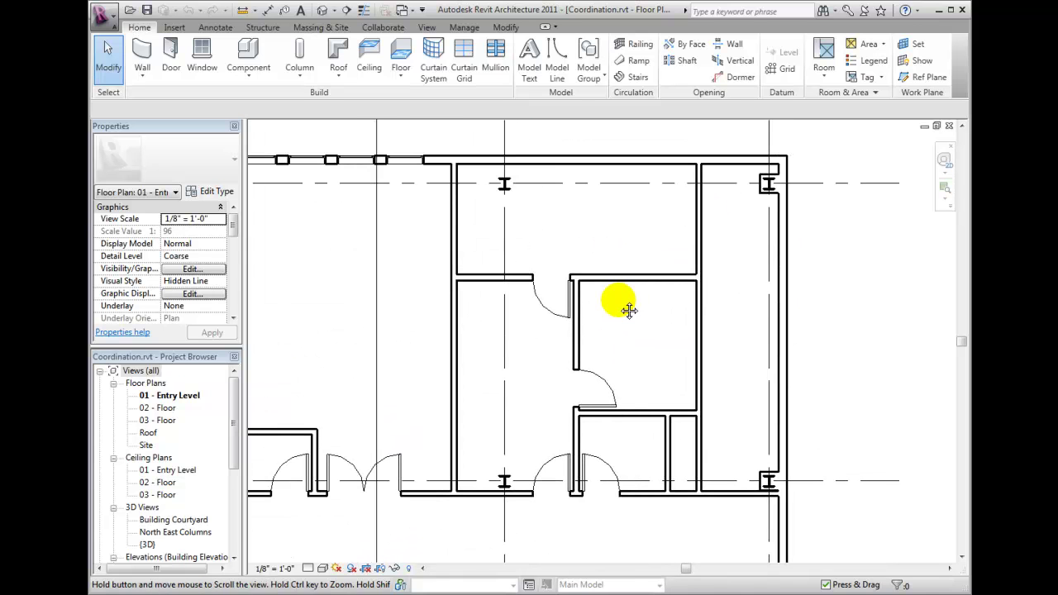
pyautogui.click(599, 276)
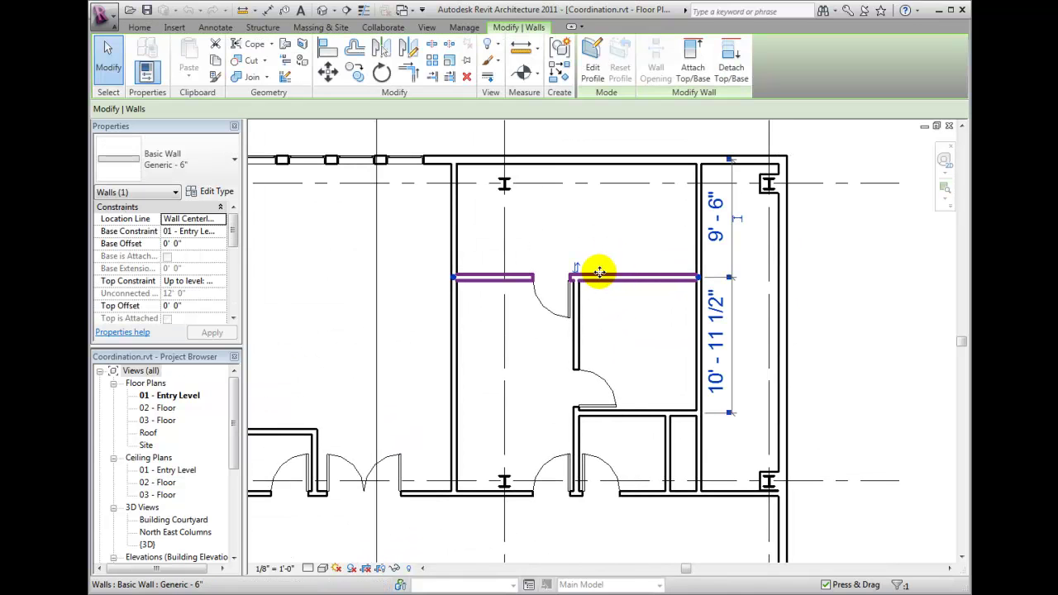
pyautogui.moveTo(603, 263); pyautogui.dragTo(602, 256)
# Delete the vertical wall on the rooms' right side.
pyautogui.click(617, 325)
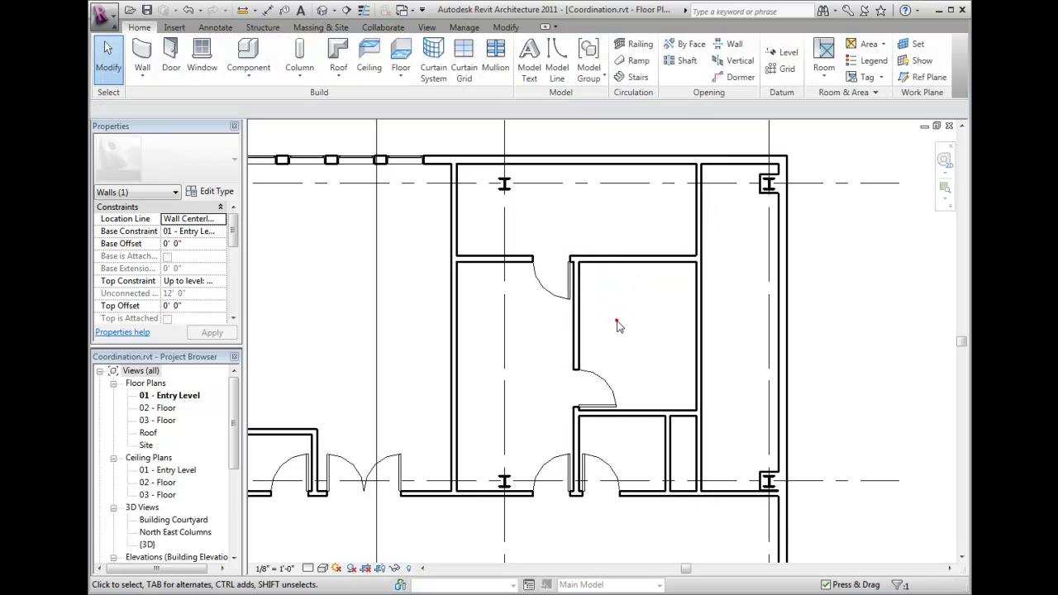
pyautogui.click(697, 323)
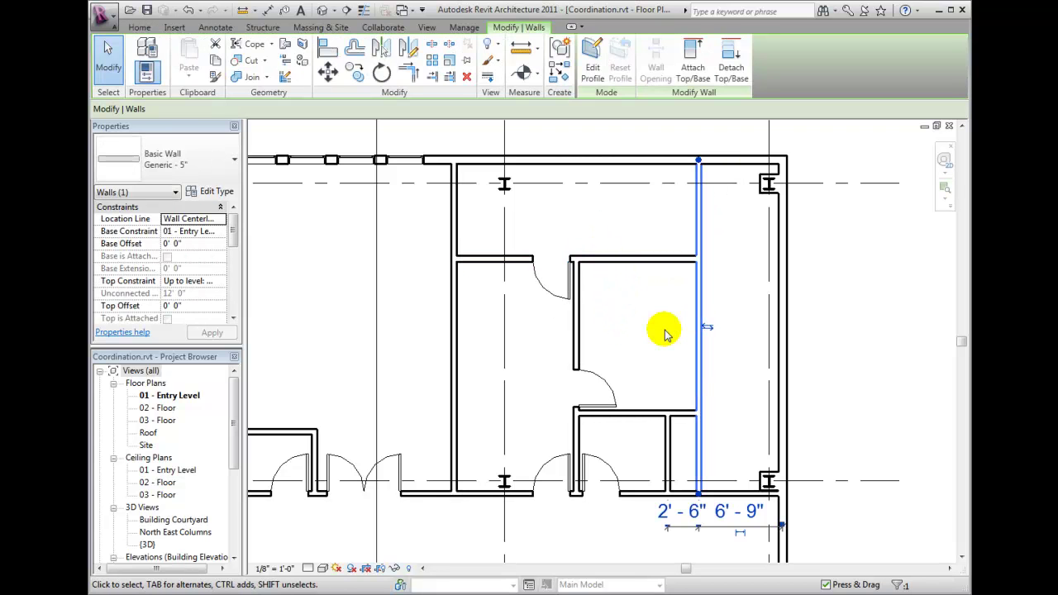
pyautogui.click(466, 76)
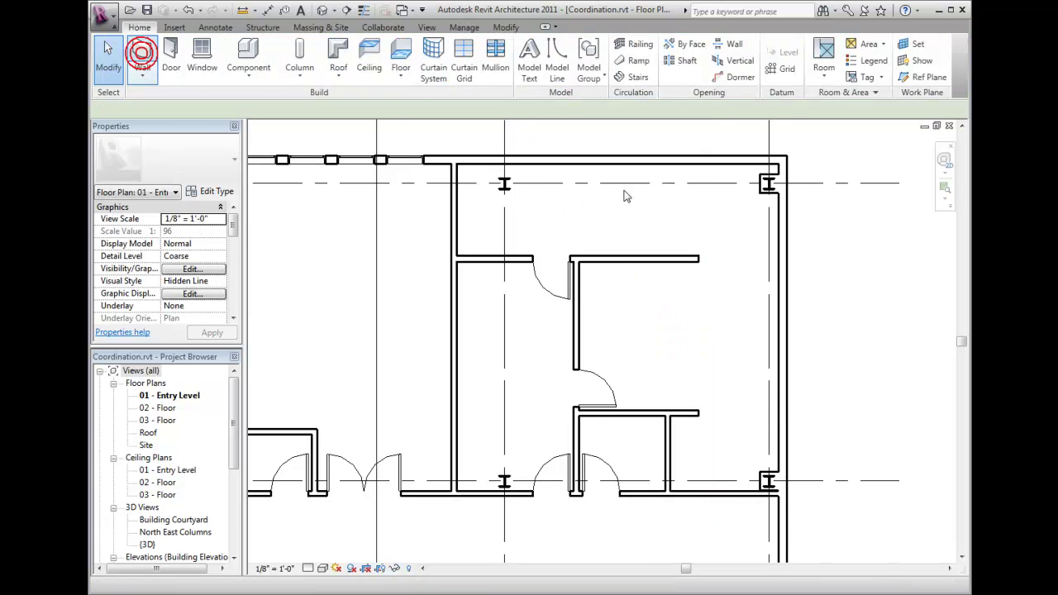
# Draw a Generic - 8" Masonry wall from top to bottom wall where the deleted wall stood, then save.
pyautogui.click(143, 52)
pyautogui.click(234, 162)
pyautogui.scroll(1, 234, 163)
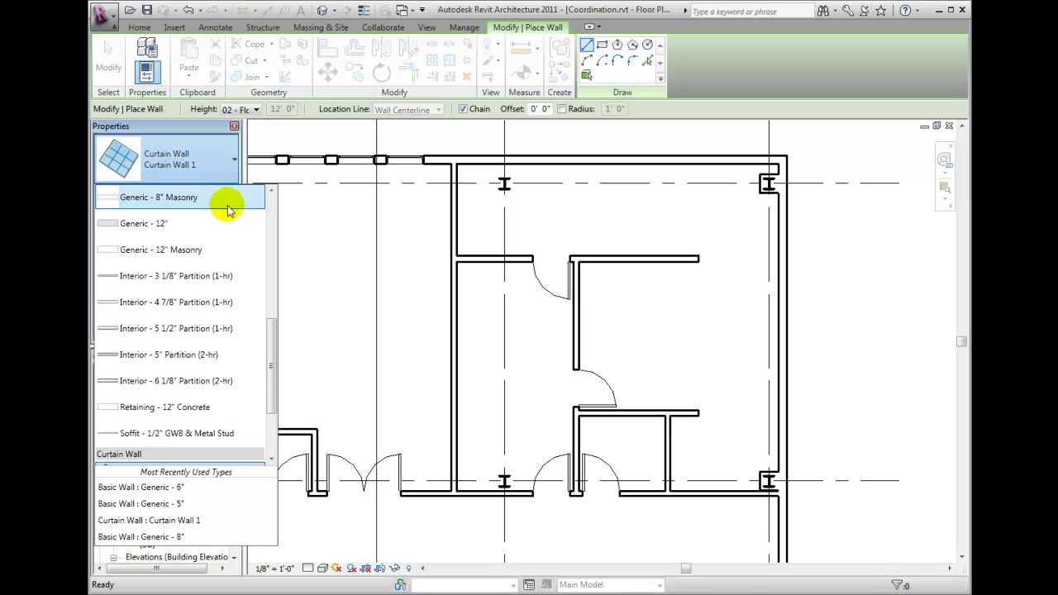
pyautogui.click(225, 203)
pyautogui.click(699, 258)
pyautogui.click(699, 157)
pyautogui.press('Escape')
pyautogui.press('Escape')
pyautogui.click(698, 252)
pyautogui.moveTo(699, 258); pyautogui.dragTo(631, 411)
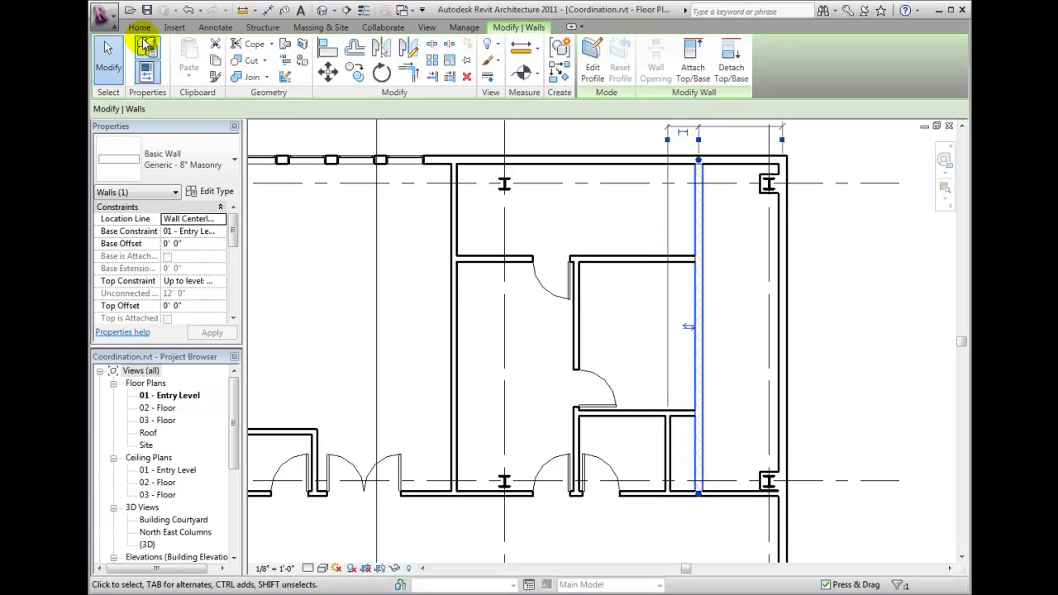
pyautogui.click(148, 9)
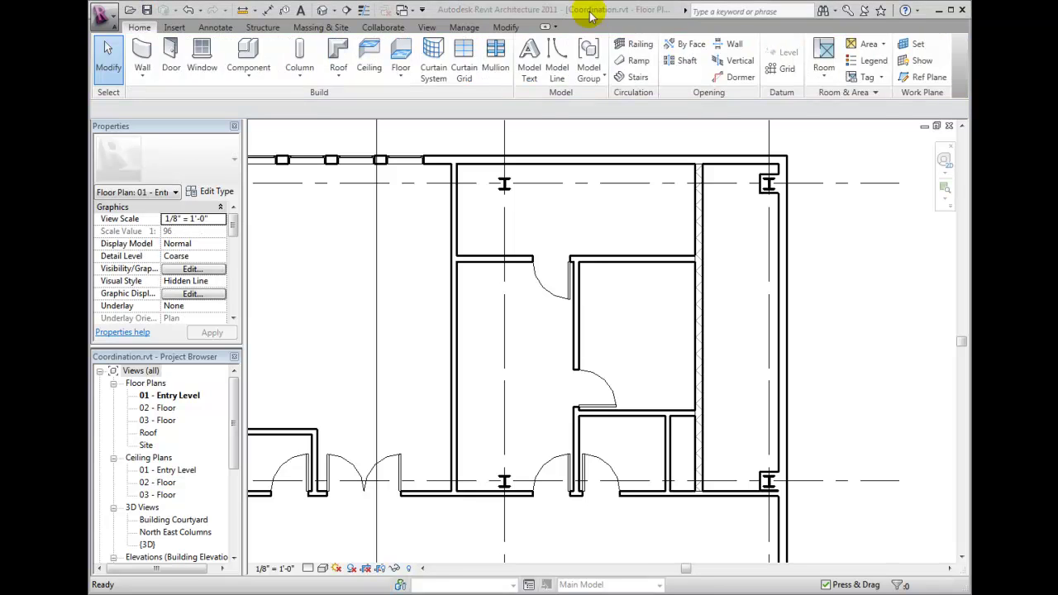
# Close Coordination.rvt and reload its link in Manage Links, accepting the hosting warnings.
pyautogui.click(964, 10)
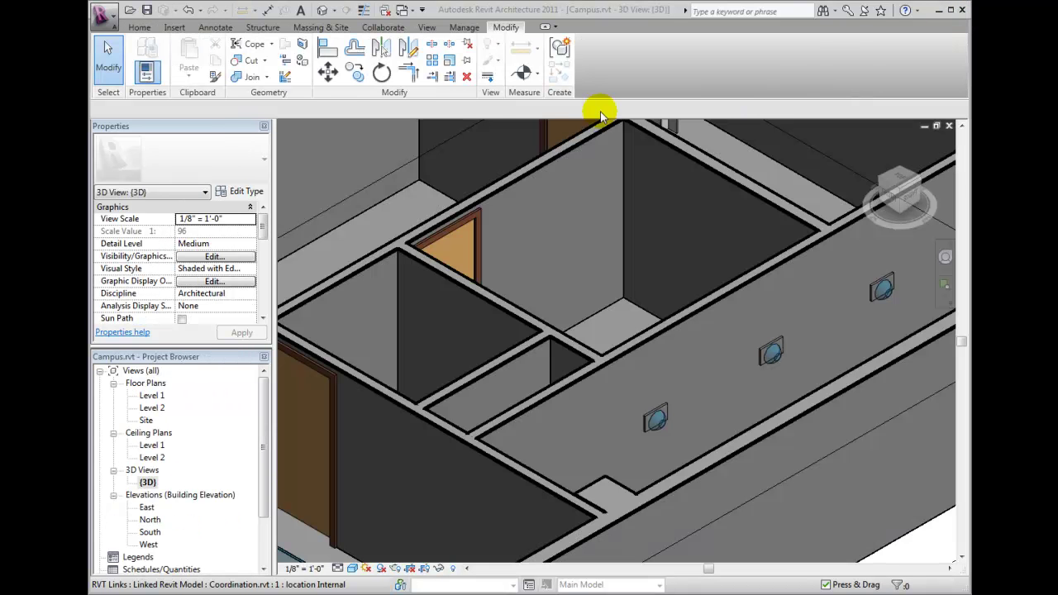
pyautogui.click(174, 27)
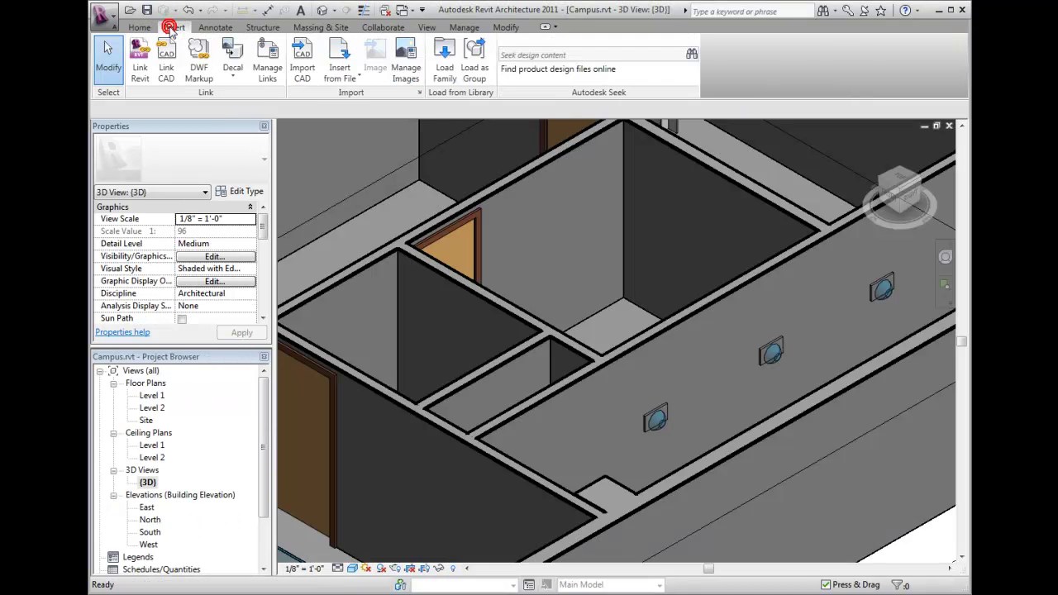
pyautogui.click(269, 73)
pyautogui.click(396, 119)
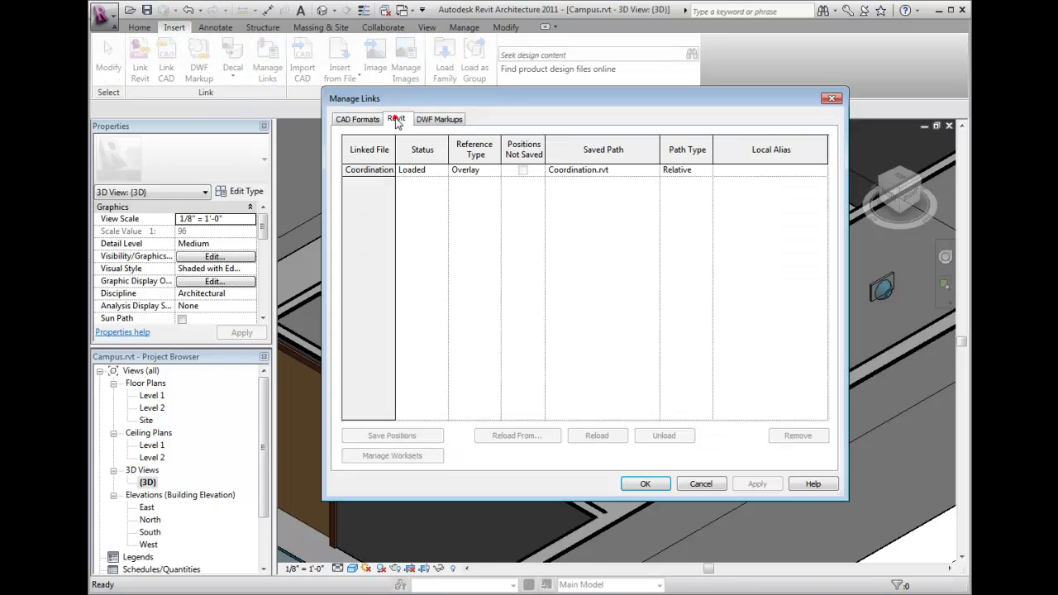
pyautogui.click(369, 169)
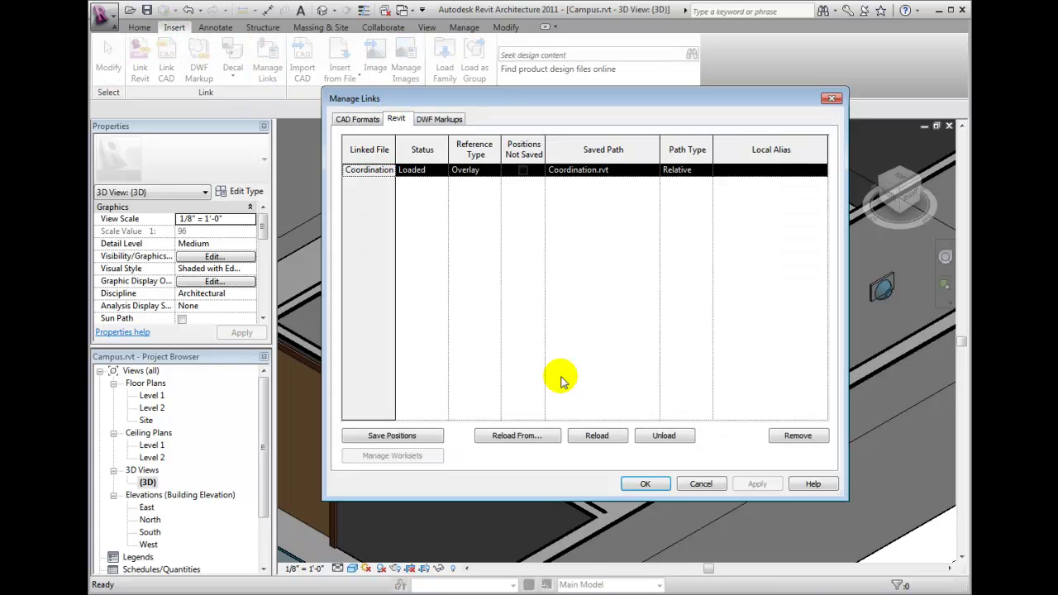
pyautogui.click(608, 436)
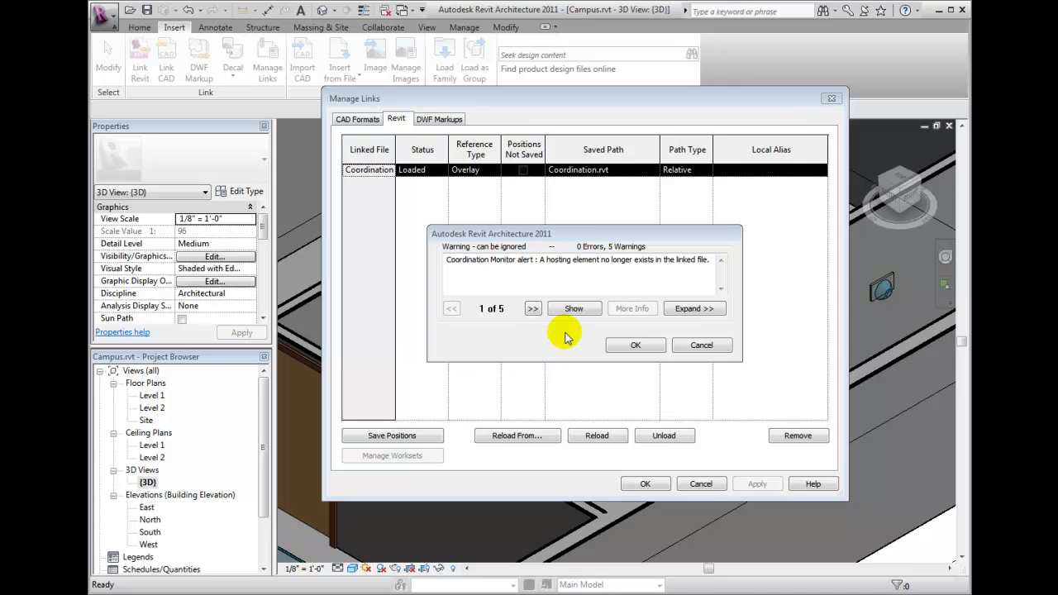
pyautogui.click(639, 345)
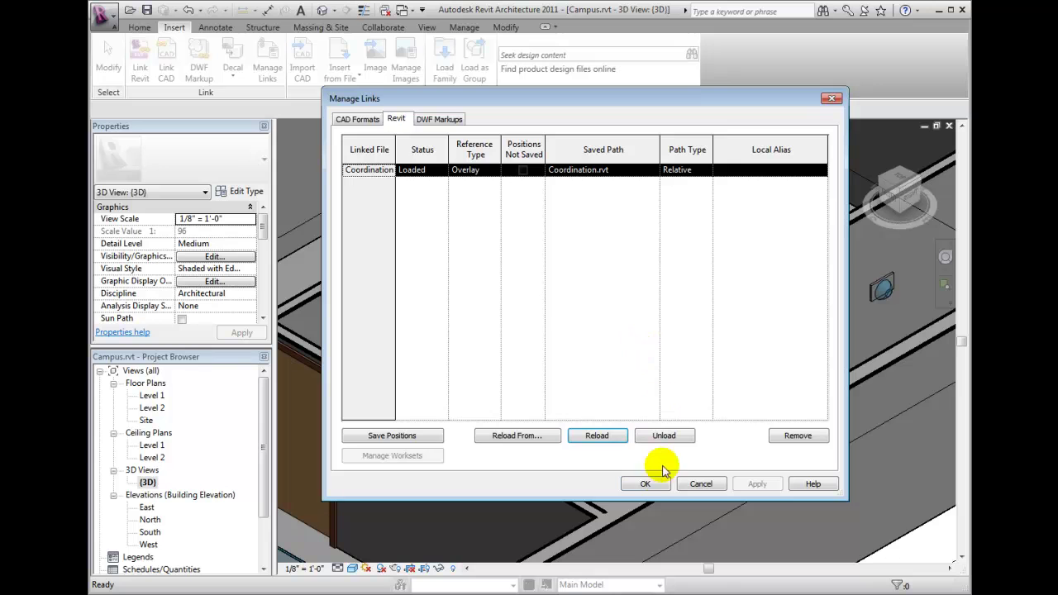
pyautogui.click(647, 484)
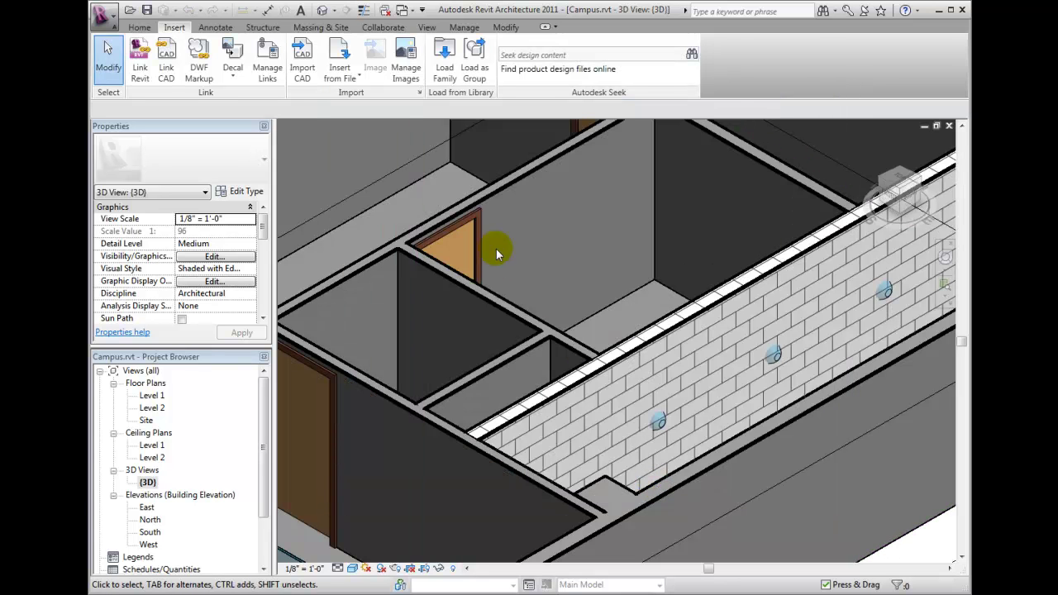
# Open the Reconcile Hosting palette, dock it on the right, and collapse Lighting Fixtures.
pyautogui.click(378, 26)
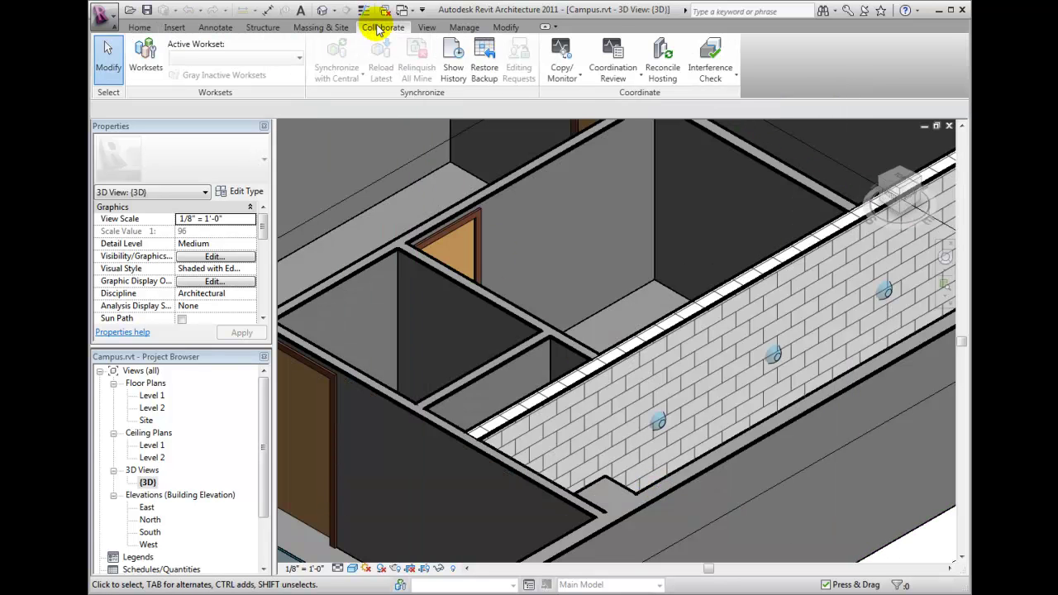
pyautogui.click(666, 63)
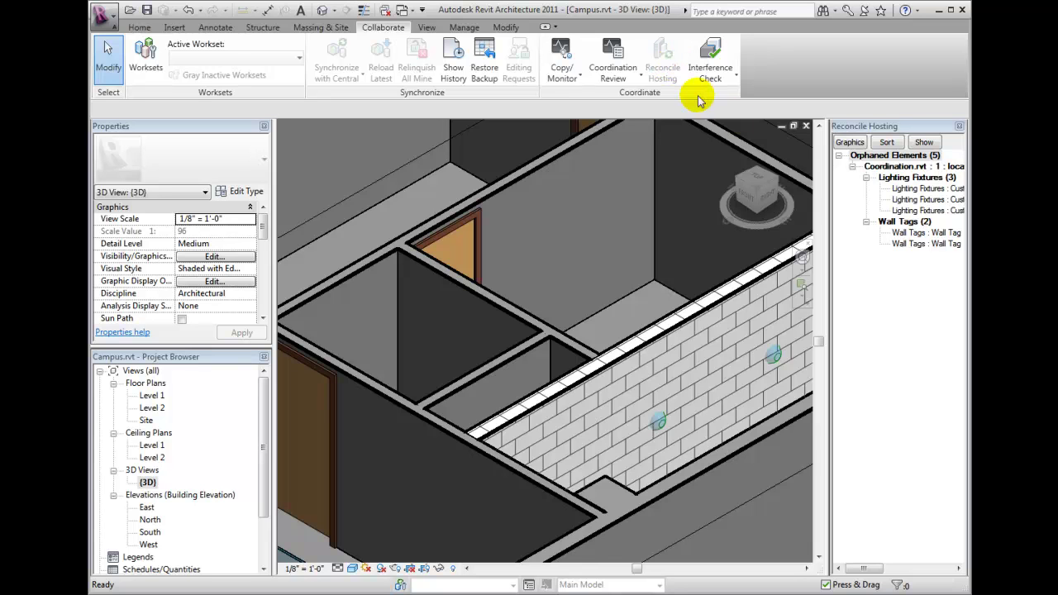
pyautogui.moveTo(869, 126); pyautogui.dragTo(148, 111)
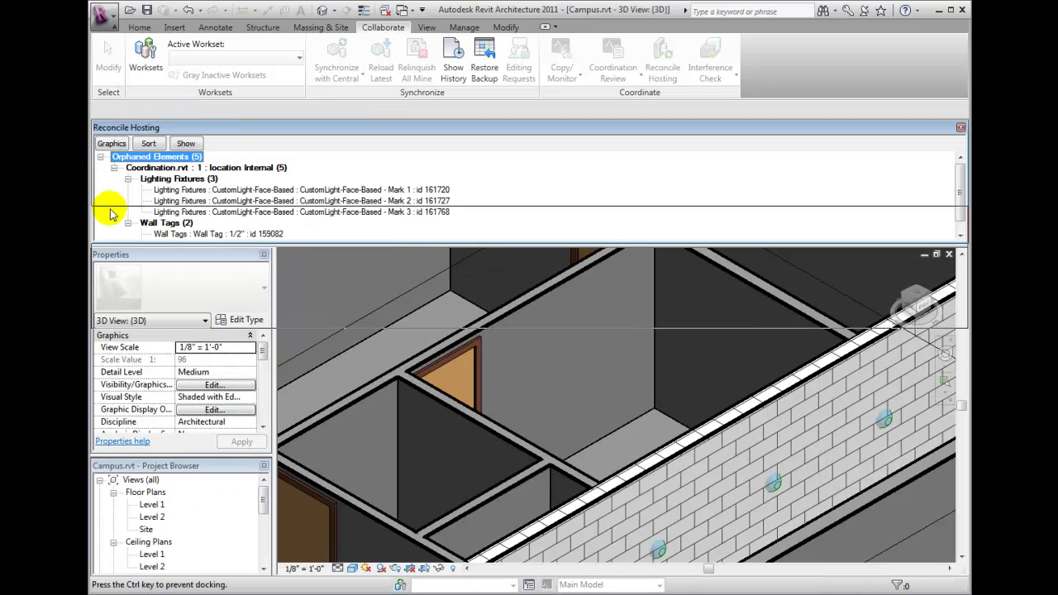
pyautogui.moveTo(112, 255); pyautogui.dragTo(157, 289)
pyautogui.moveTo(198, 132); pyautogui.dragTo(959, 132)
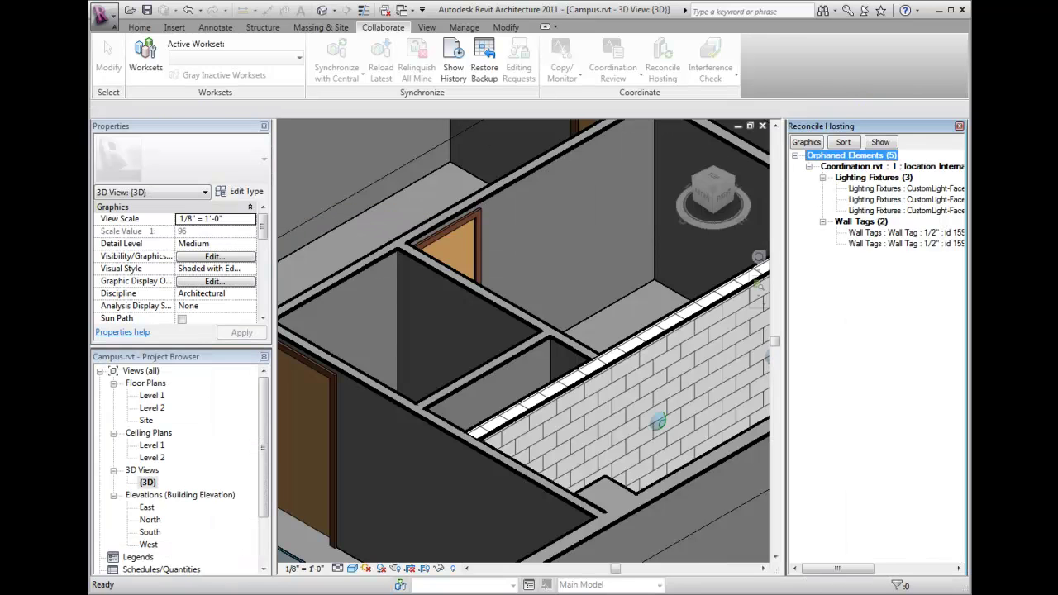
pyautogui.click(823, 178)
# Show the first orphaned CustomLight-Face-Based fixture in Floor Plan: Level 1.
pyautogui.click(823, 178)
pyautogui.click(864, 190)
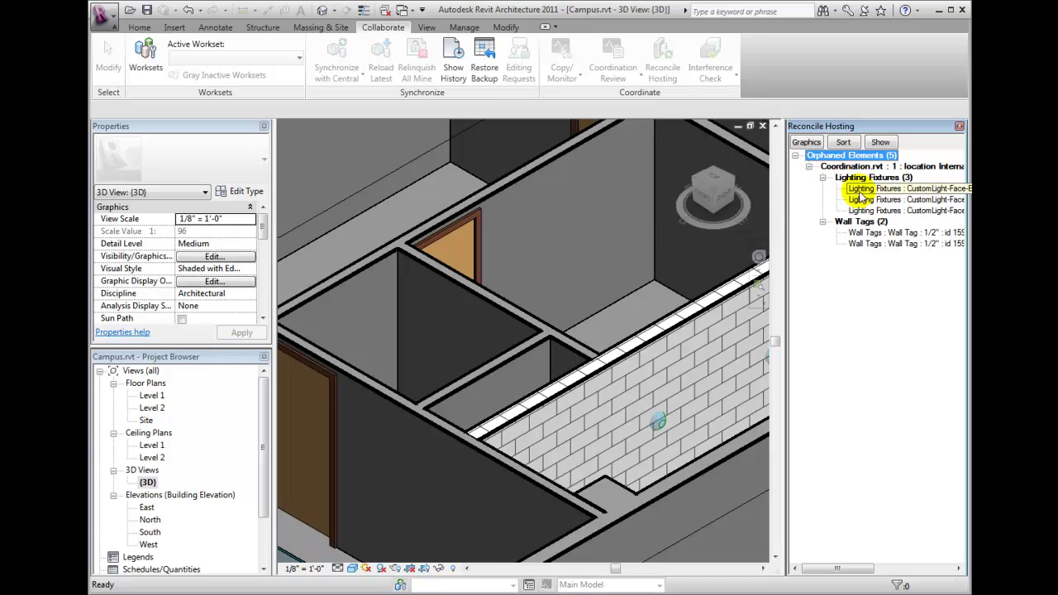
pyautogui.click(880, 142)
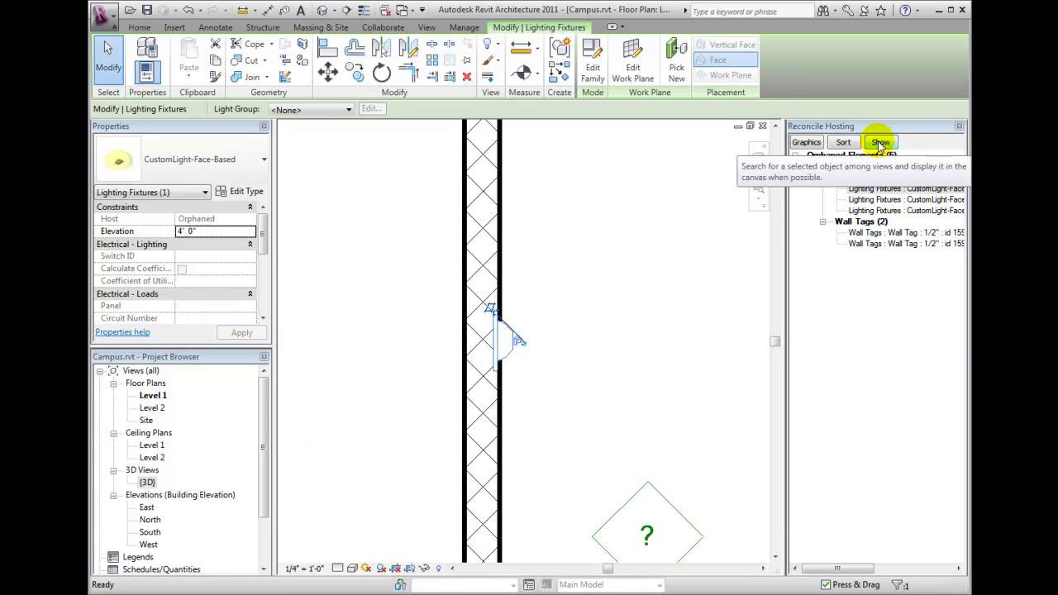
# Highlight orphaned elements with line weight 7 and pink colour RGB 255-000-128.
pyautogui.click(806, 142)
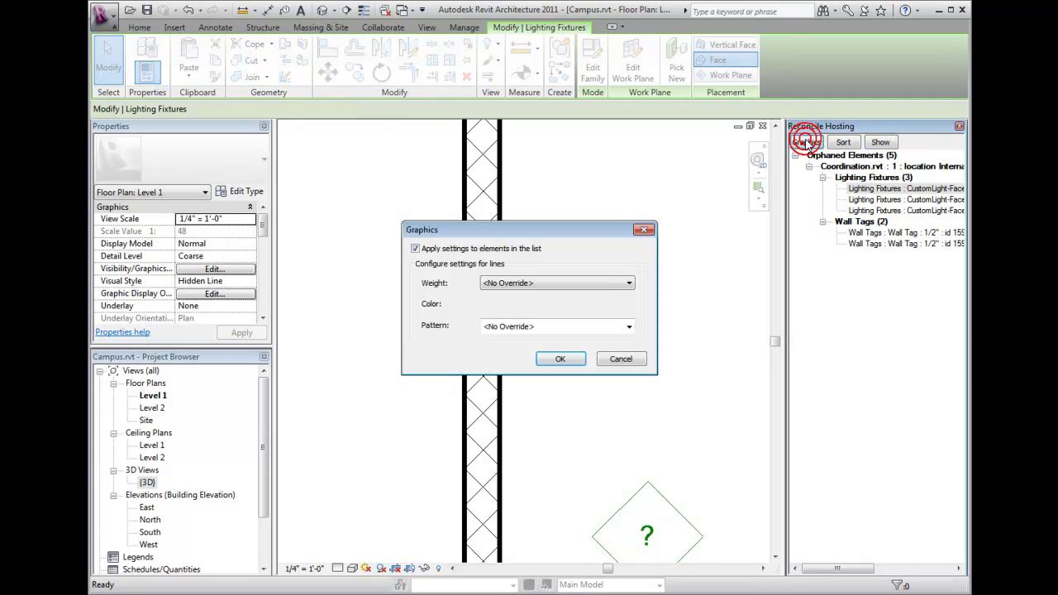
pyautogui.click(604, 283)
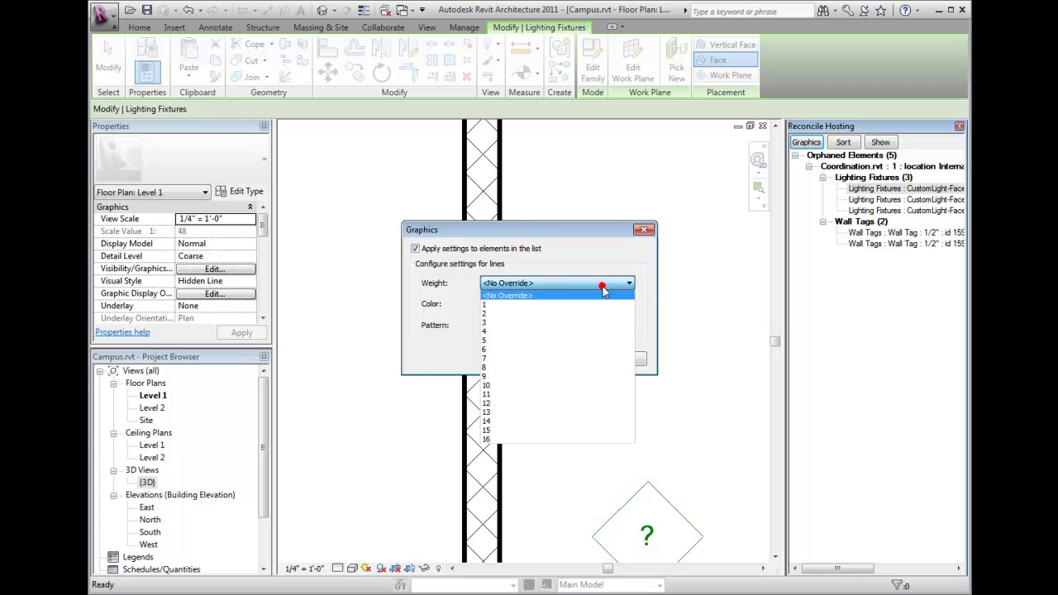
pyautogui.click(579, 354)
pyautogui.click(574, 357)
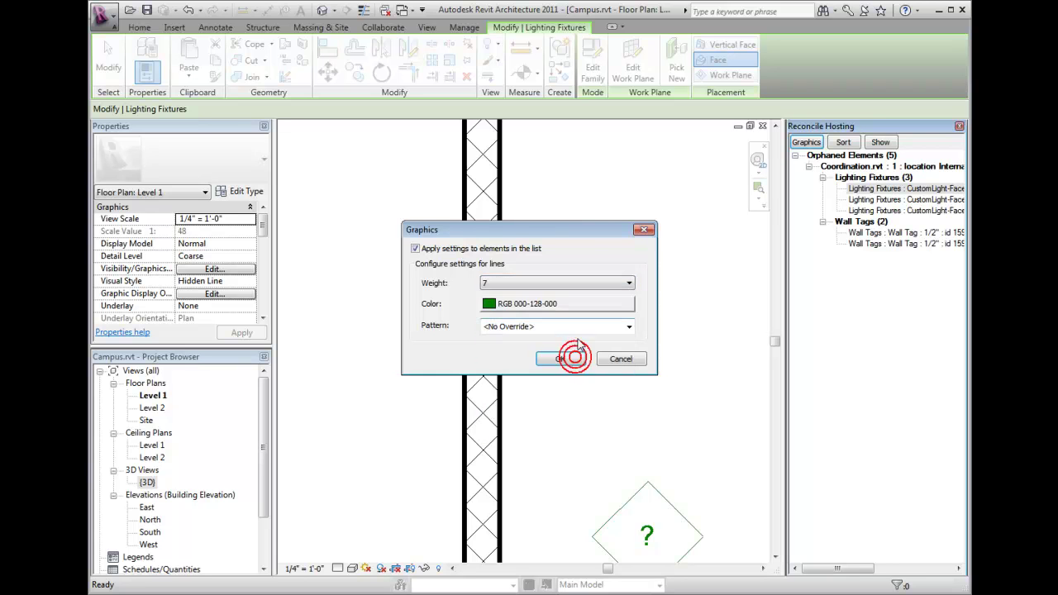
pyautogui.click(569, 303)
pyautogui.click(511, 231)
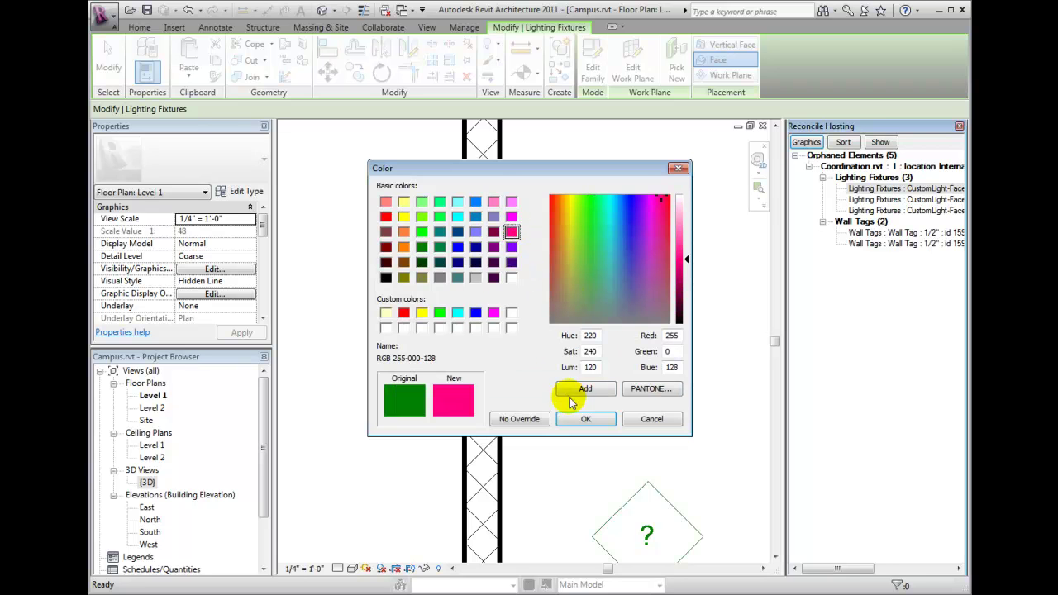
pyautogui.click(586, 418)
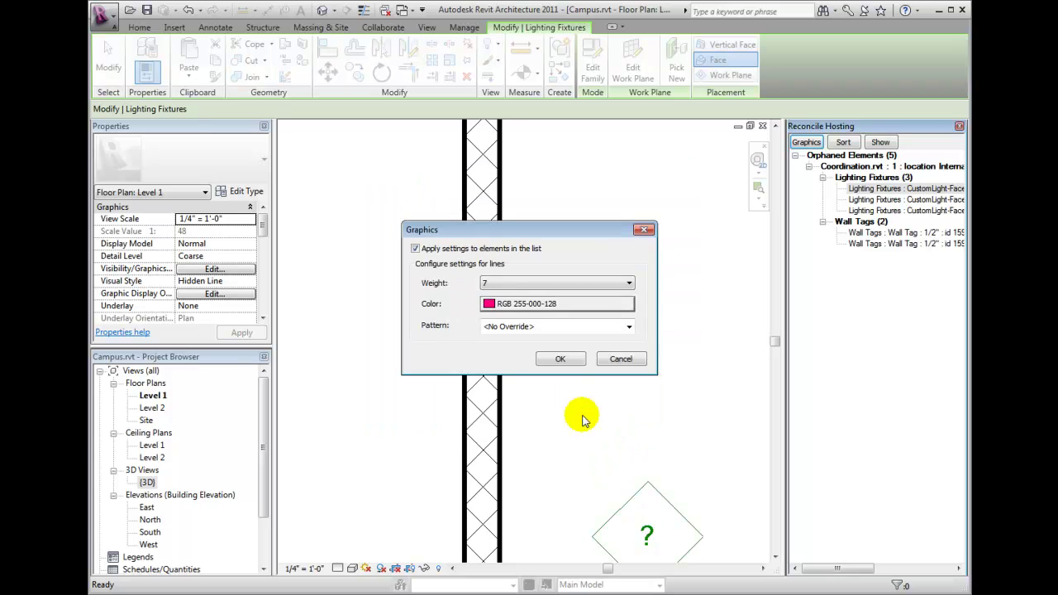
pyautogui.click(559, 360)
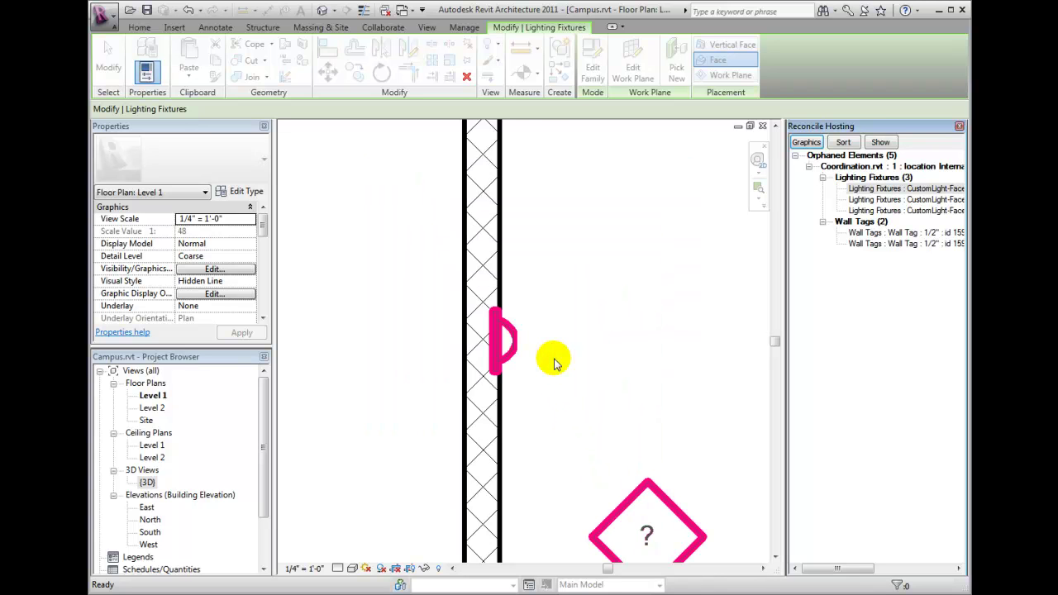
# Turn off the orphan highlight by unchecking Apply settings to elements in the list.
pyautogui.click(807, 142)
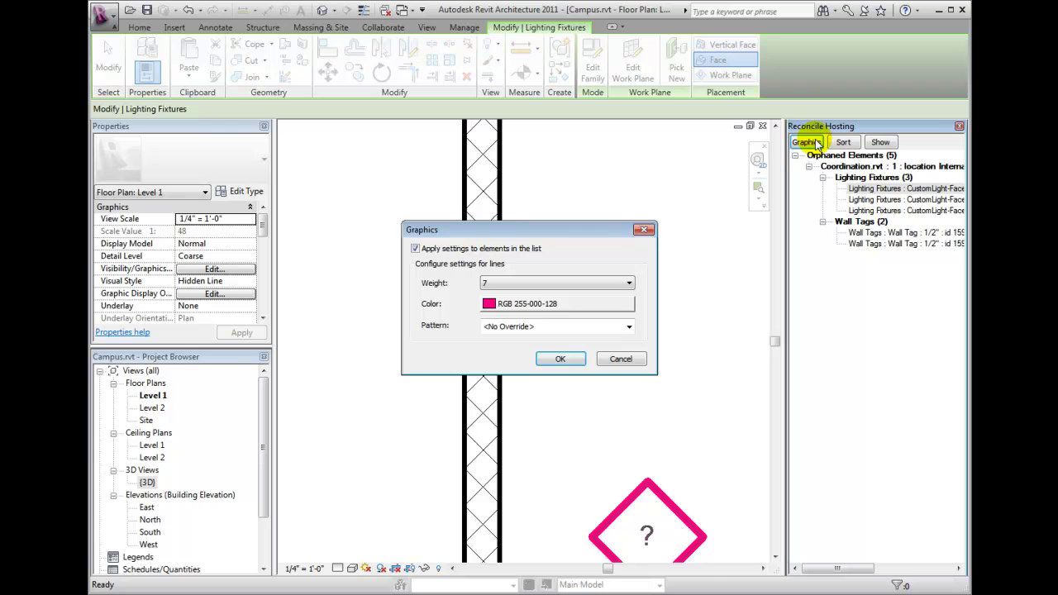
pyautogui.click(472, 248)
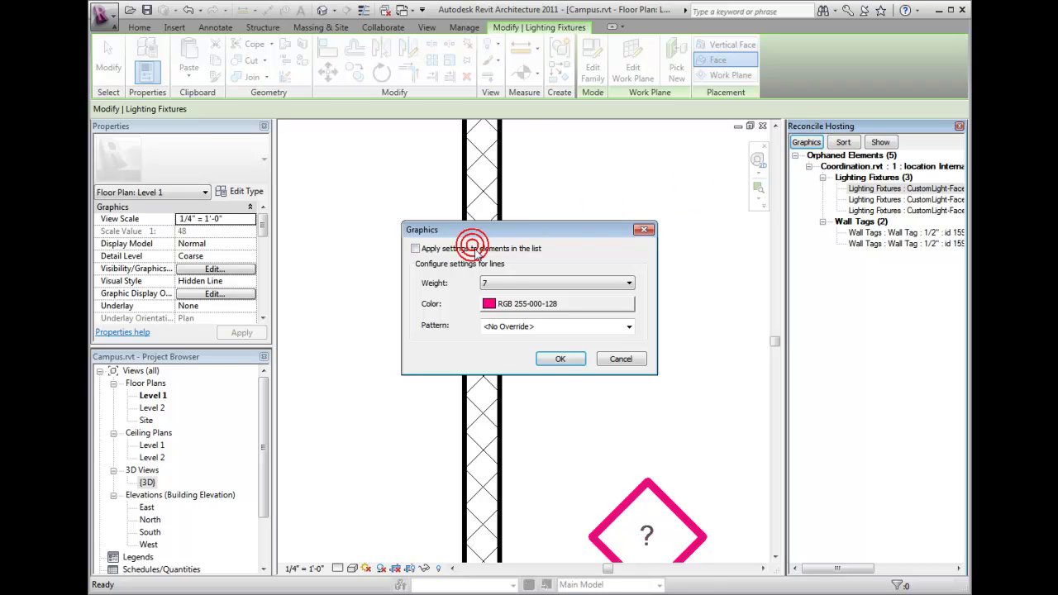
pyautogui.click(560, 360)
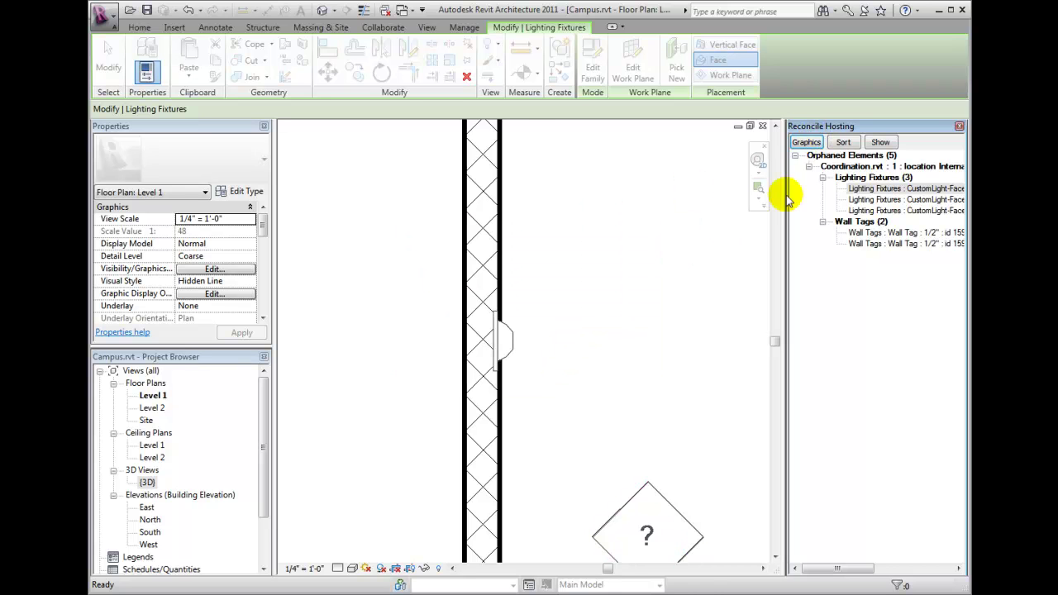
pyautogui.click(844, 142)
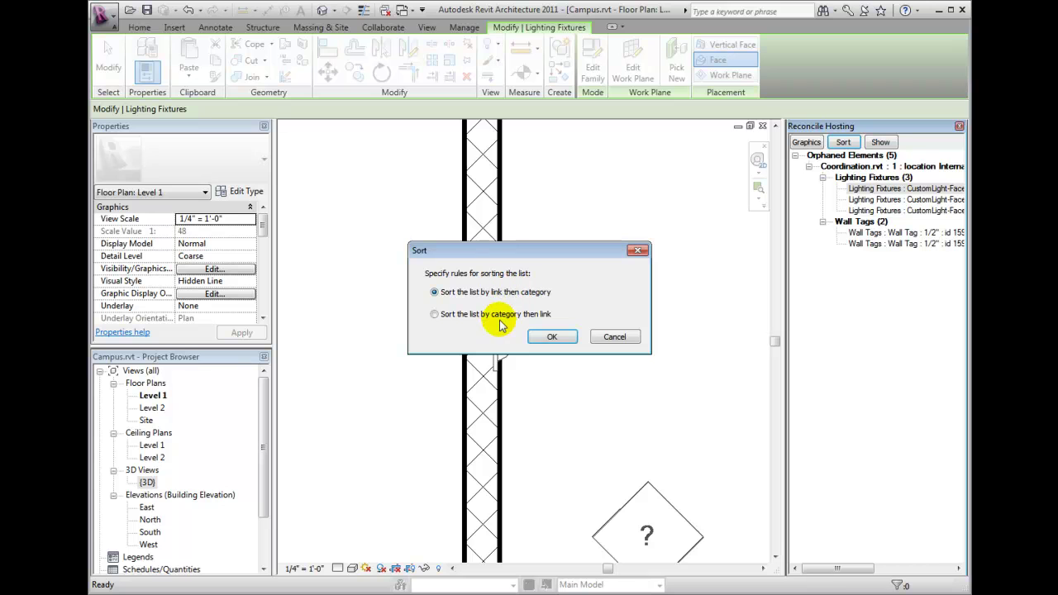
pyautogui.click(529, 335)
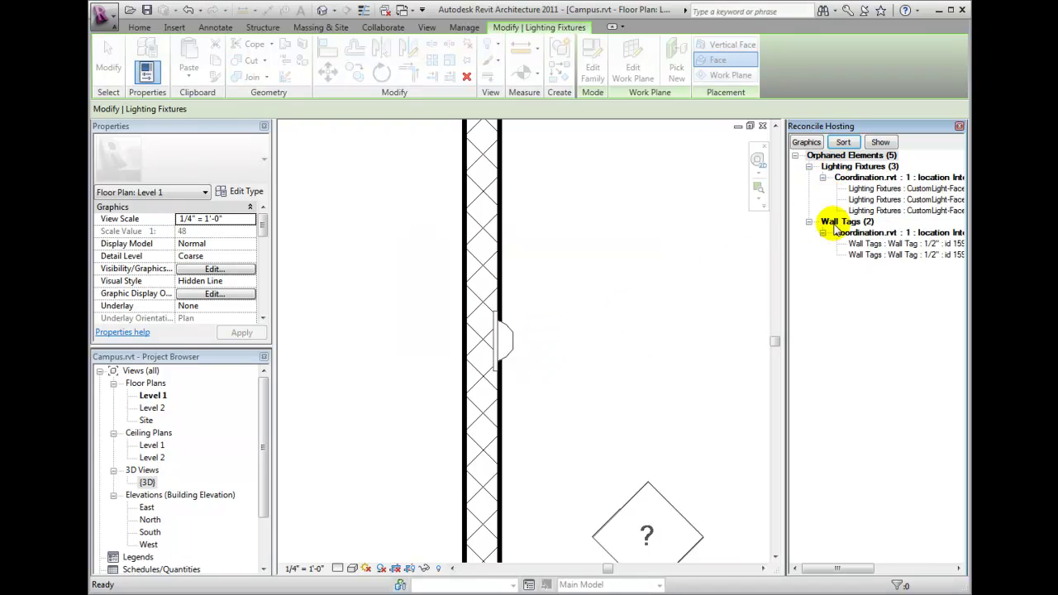
pyautogui.click(843, 142)
pyautogui.click(548, 336)
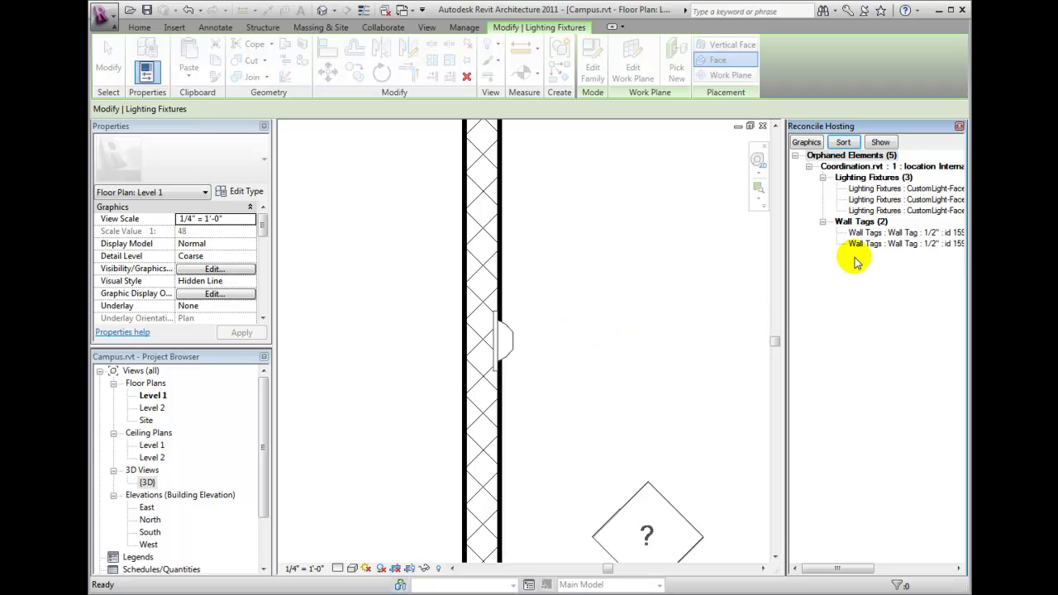
# Re-host two orphaned lighting fixtures onto the wall face using Pick Host.
pyautogui.click(508, 336)
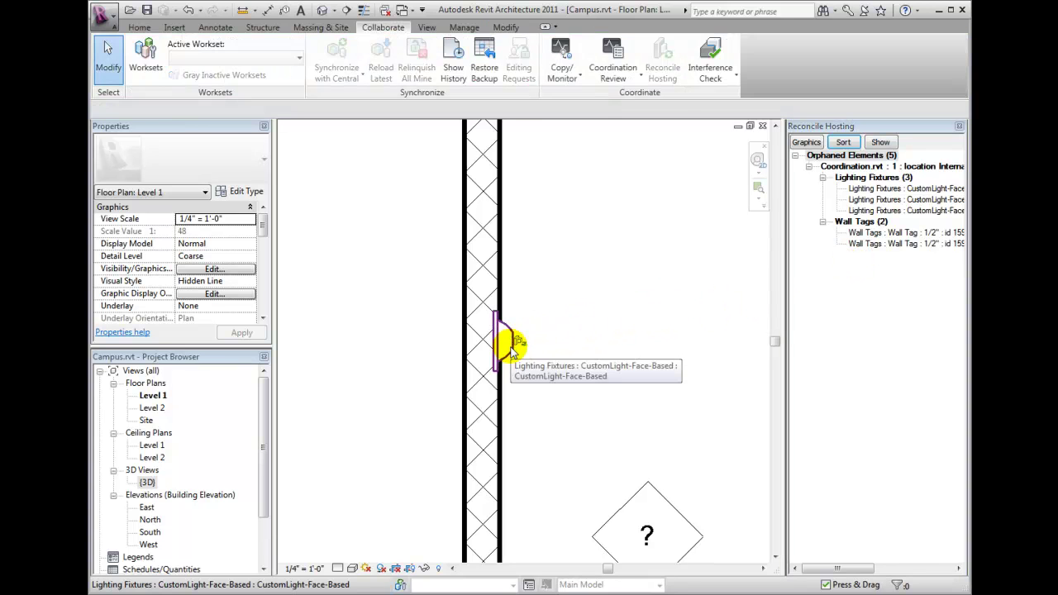
pyautogui.click(499, 354)
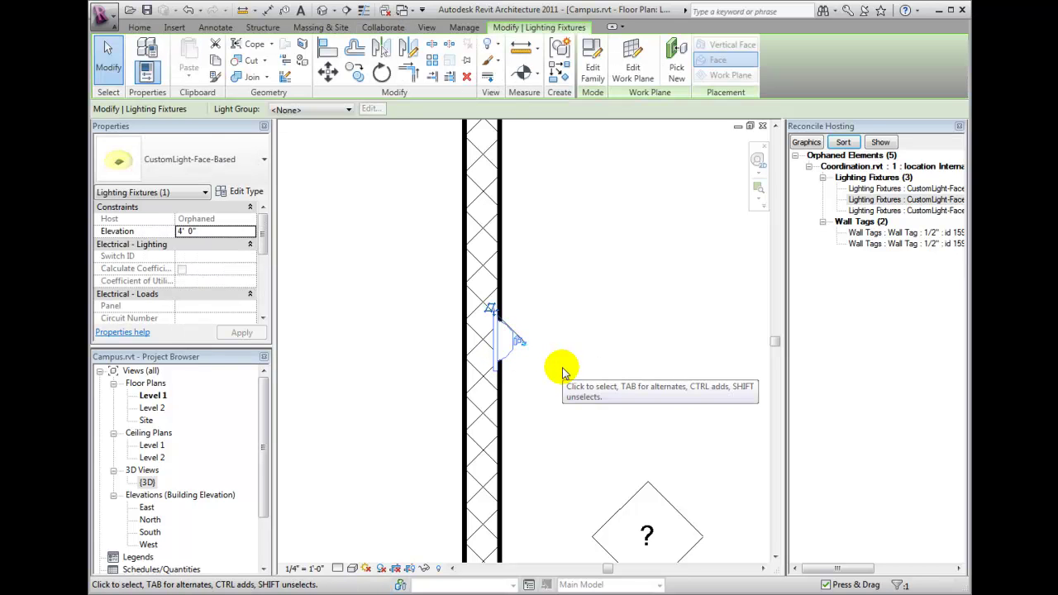
pyautogui.click(864, 199)
pyautogui.rightClick(865, 202)
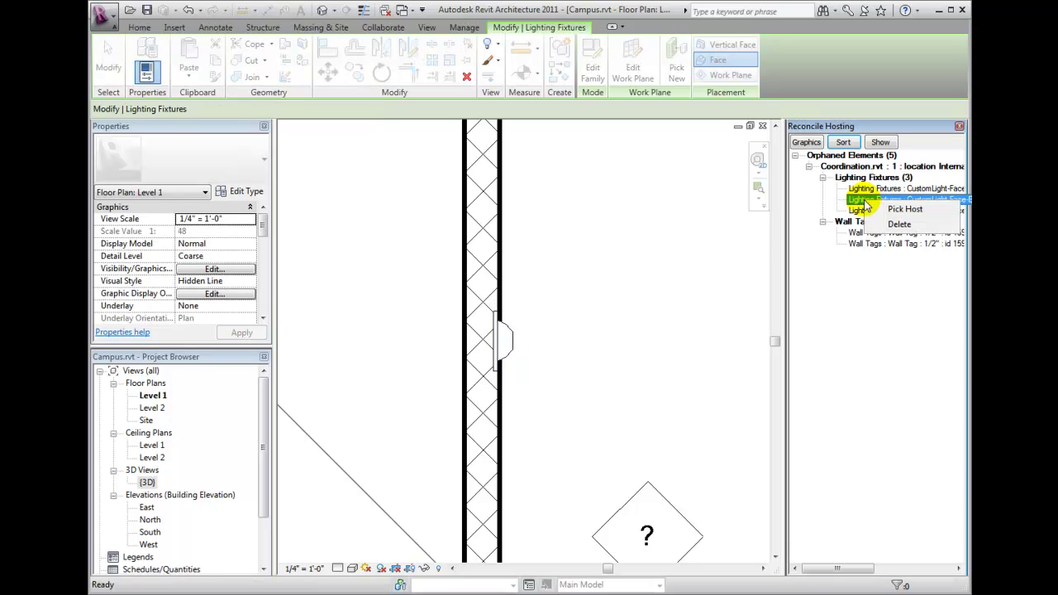
pyautogui.click(900, 209)
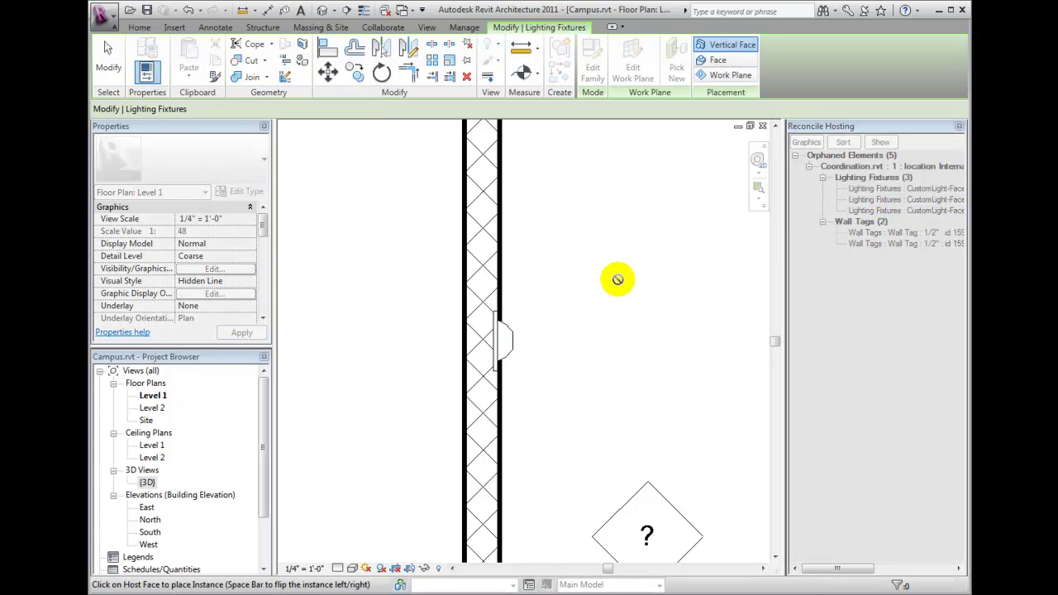
pyautogui.click(500, 288)
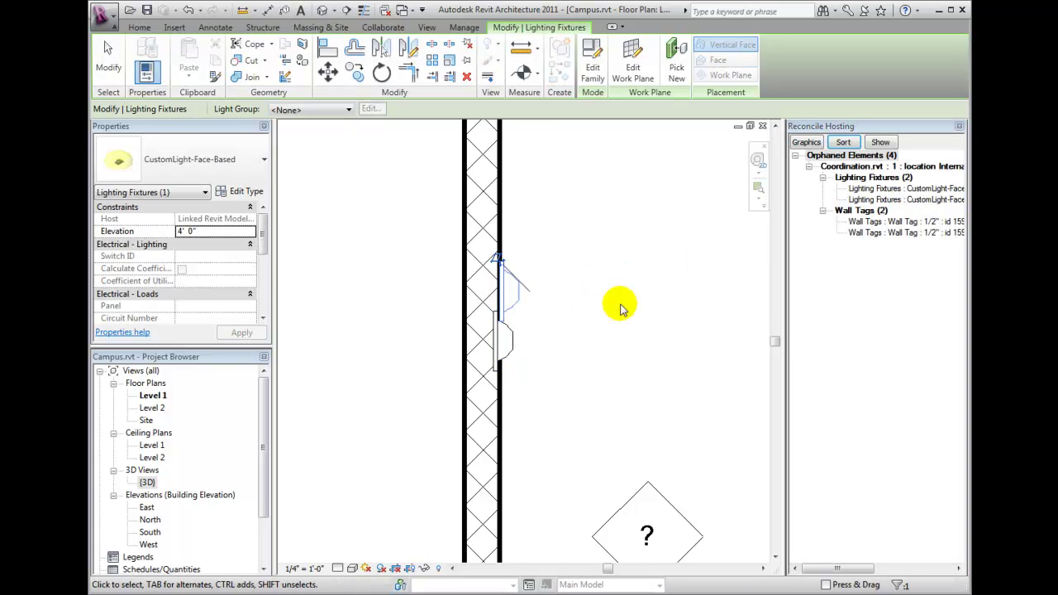
pyautogui.click(862, 189)
pyautogui.rightClick(861, 192)
pyautogui.click(885, 196)
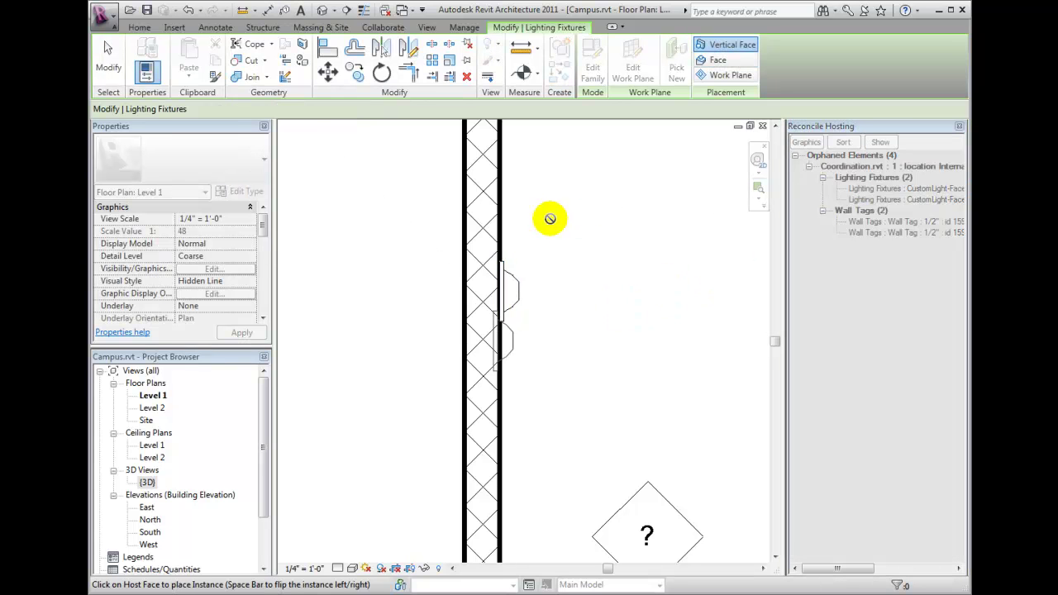
pyautogui.click(500, 221)
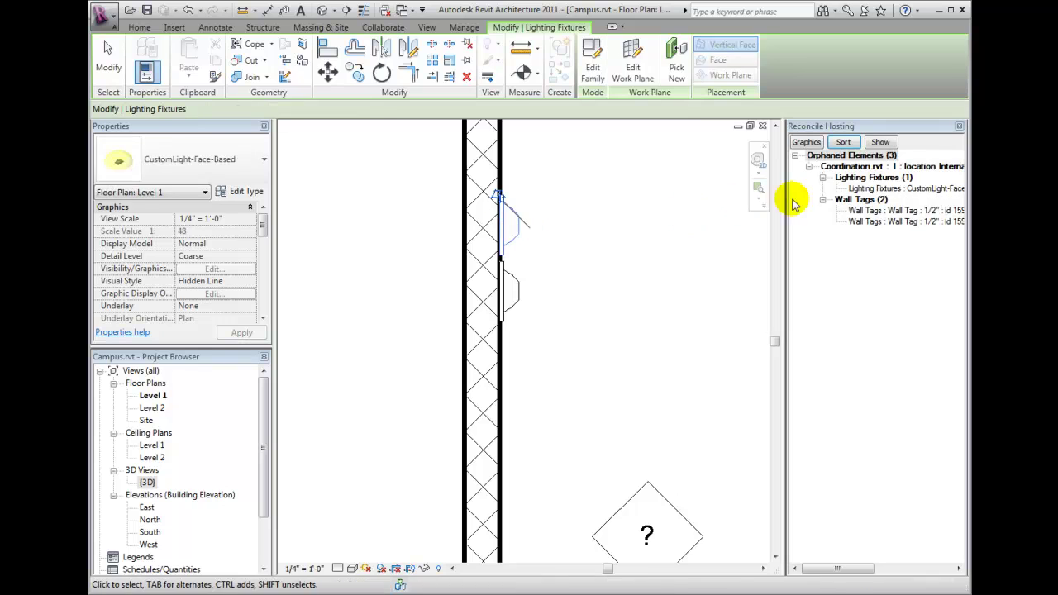
# Delete the last orphaned lighting fixture.
pyautogui.click(860, 188)
pyautogui.rightClick(860, 188)
pyautogui.click(885, 210)
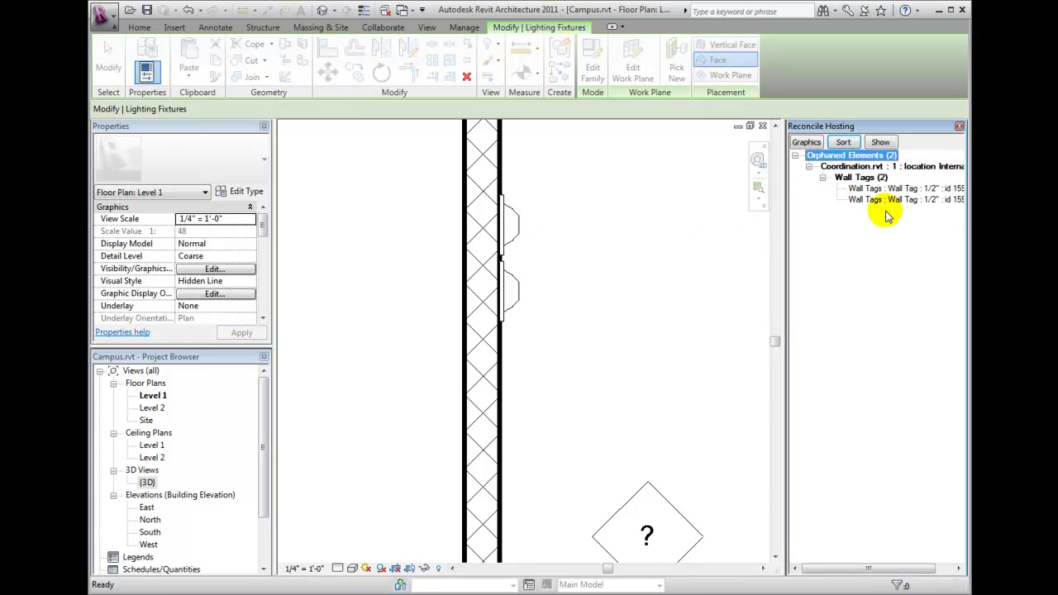
# Show the first orphaned wall tag in the plan and delete it.
pyautogui.click(864, 189)
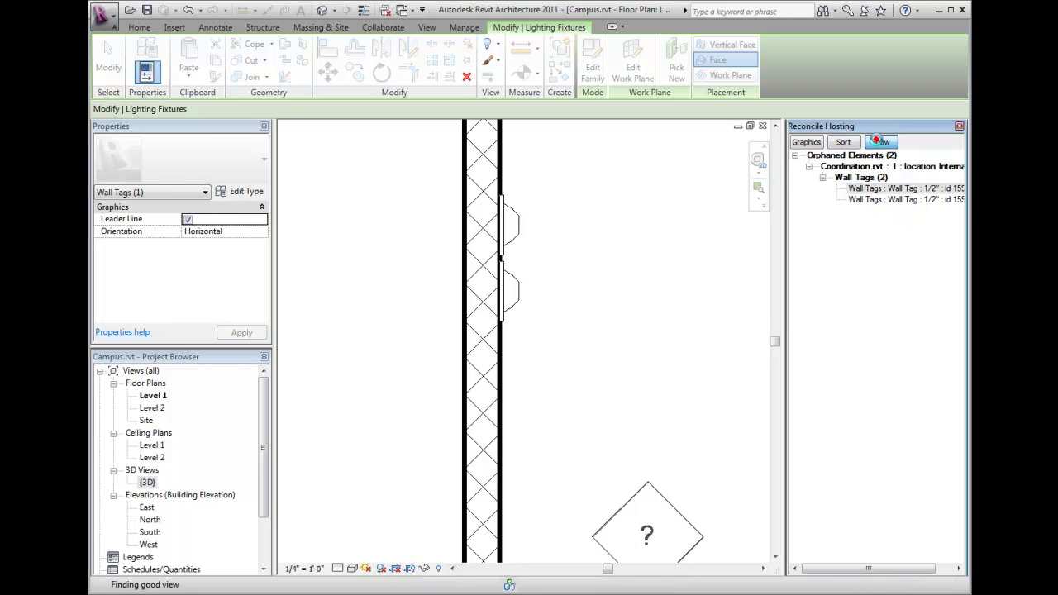
pyautogui.click(880, 142)
pyautogui.scroll(-5, 677, 289)
pyautogui.moveTo(680, 284); pyautogui.dragTo(673, 333, button='middle')
pyautogui.click(877, 189)
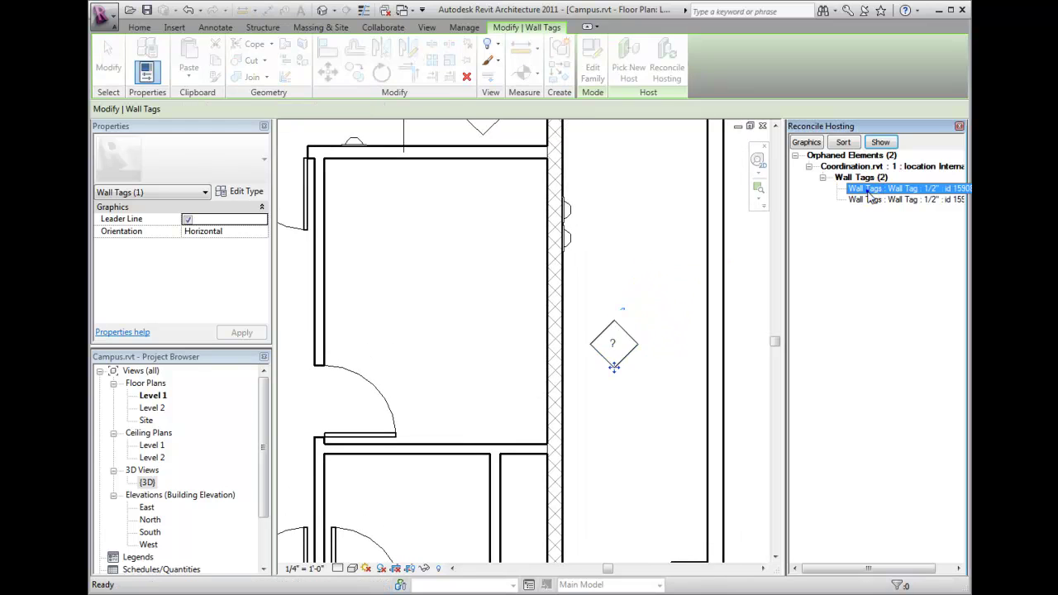
pyautogui.rightClick(872, 192)
pyautogui.click(901, 217)
# Re-host the remaining wall tag onto the top wall.
pyautogui.click(874, 190)
pyautogui.rightClick(874, 192)
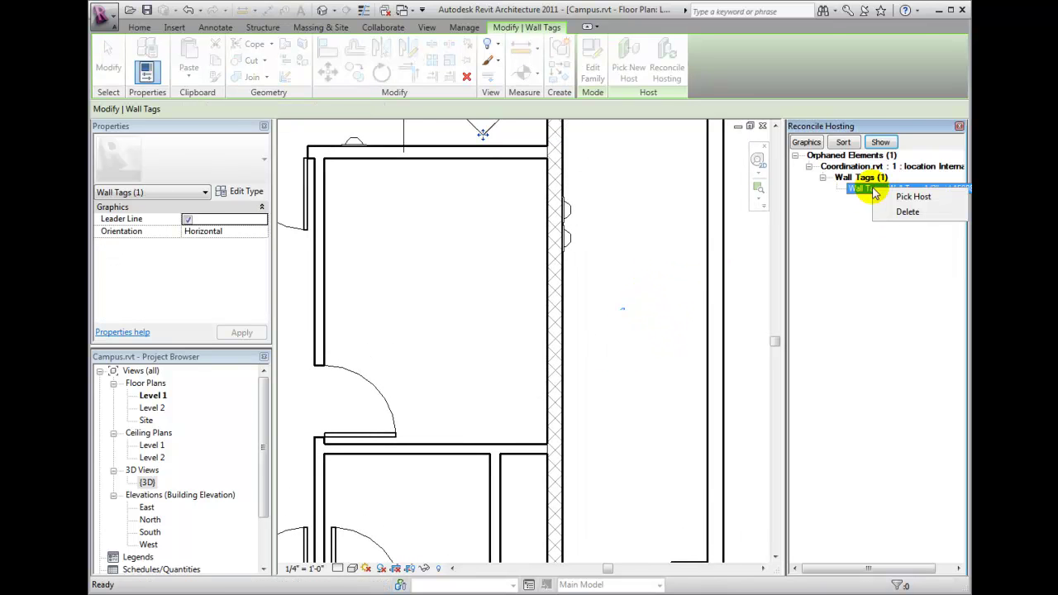
pyautogui.click(903, 197)
pyautogui.click(485, 158)
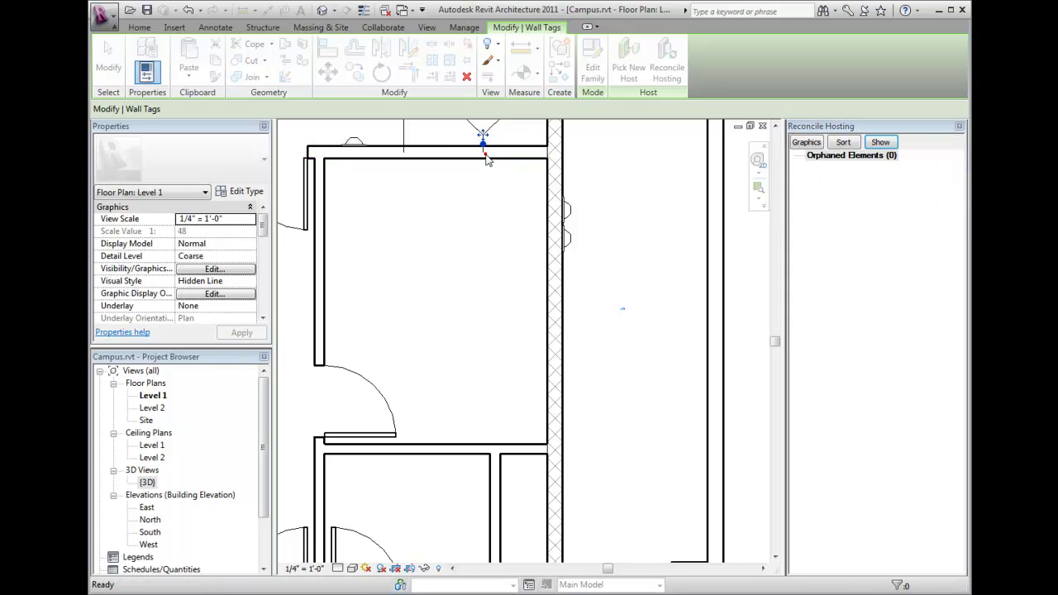